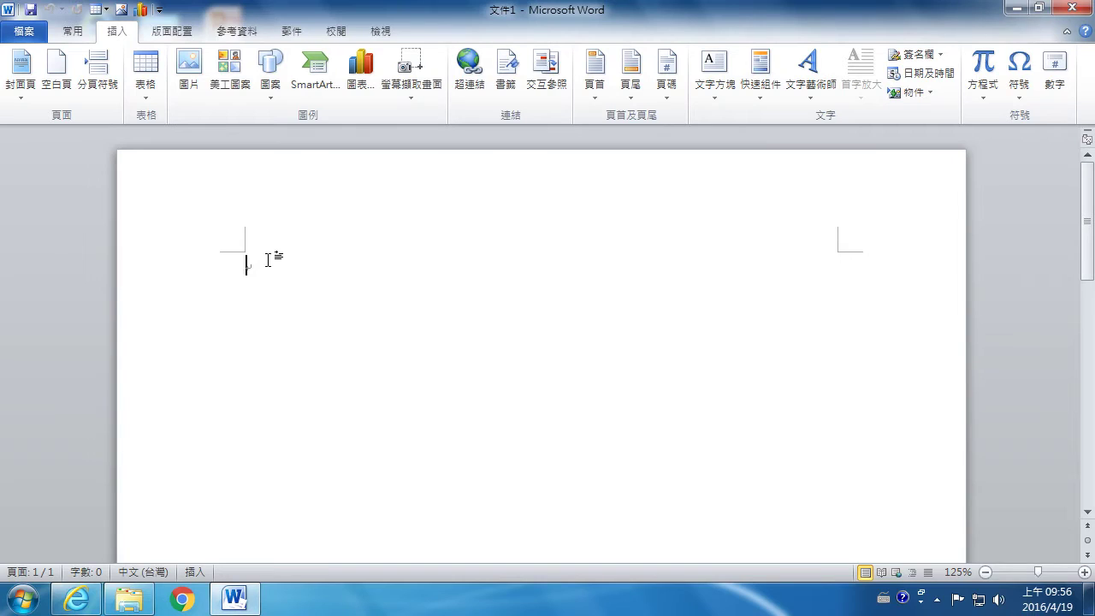
- Turn on the Chinese IME and type the greeting 老師您好，
key(ctrl+shift)
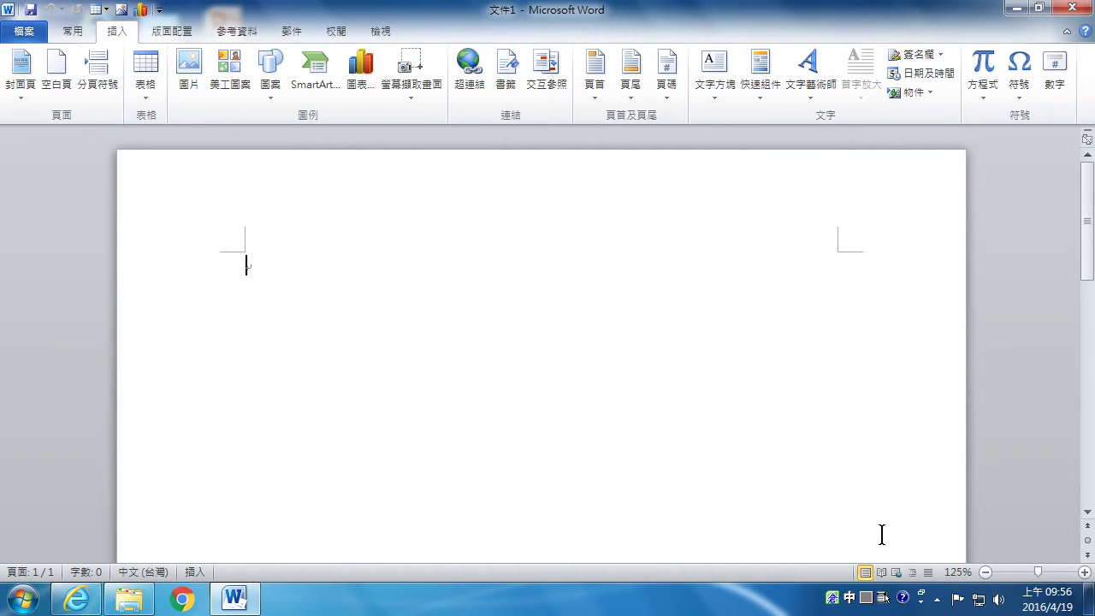
text(老師)
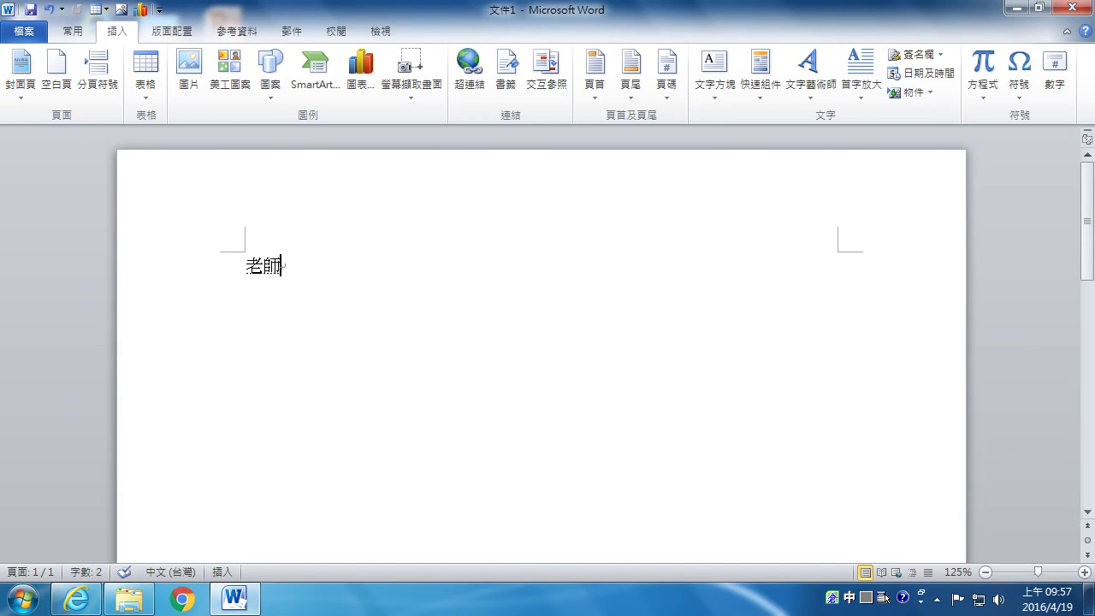
text(o)
text(您好，)
- Add a Tab-indented body line reading 謝謝您的教導，敬祝事事順心。 below the greeting
key(Return)
key(Tab)
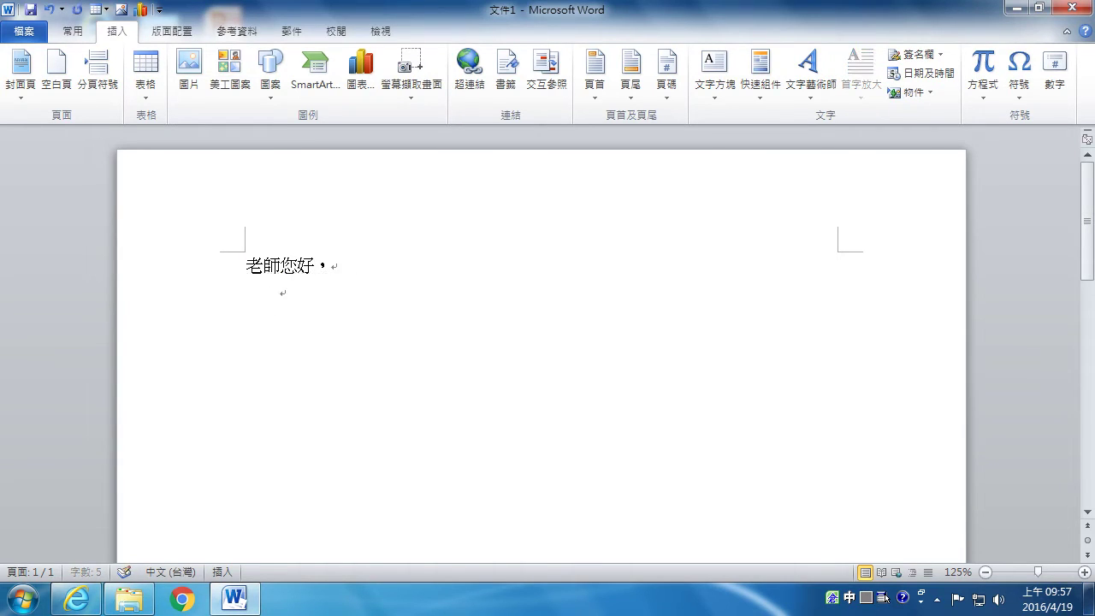
text(謝謝您的教導)
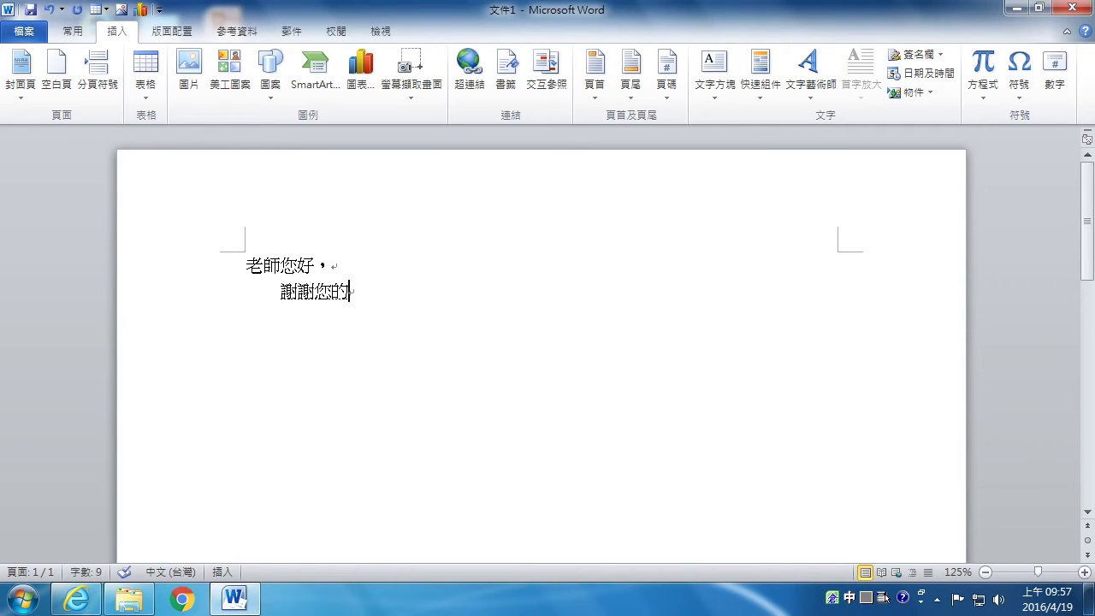
text(，)
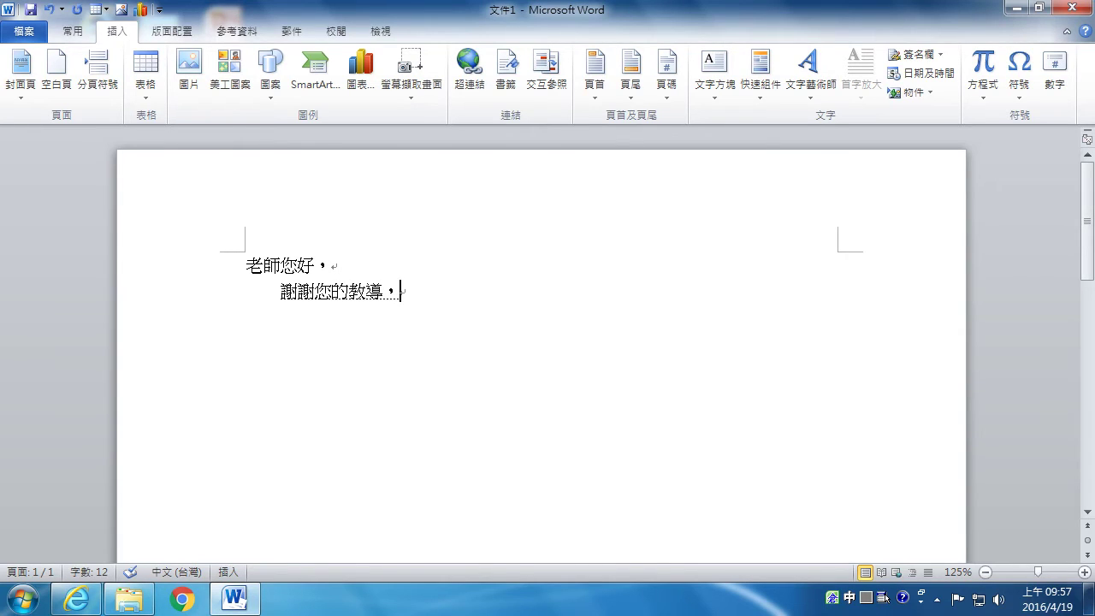
text(敬祝)
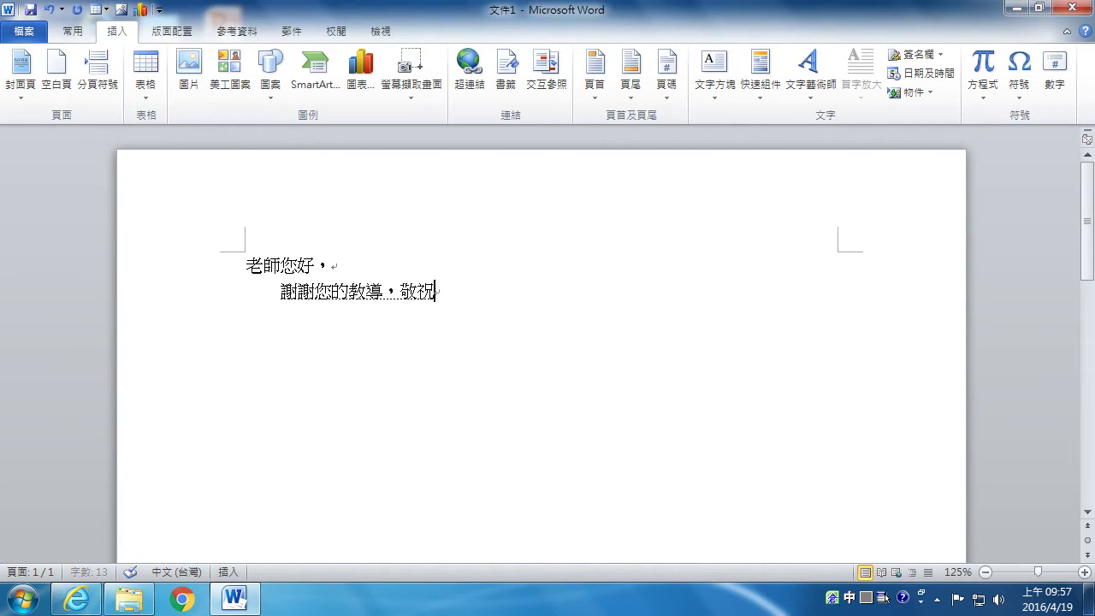
text(事)
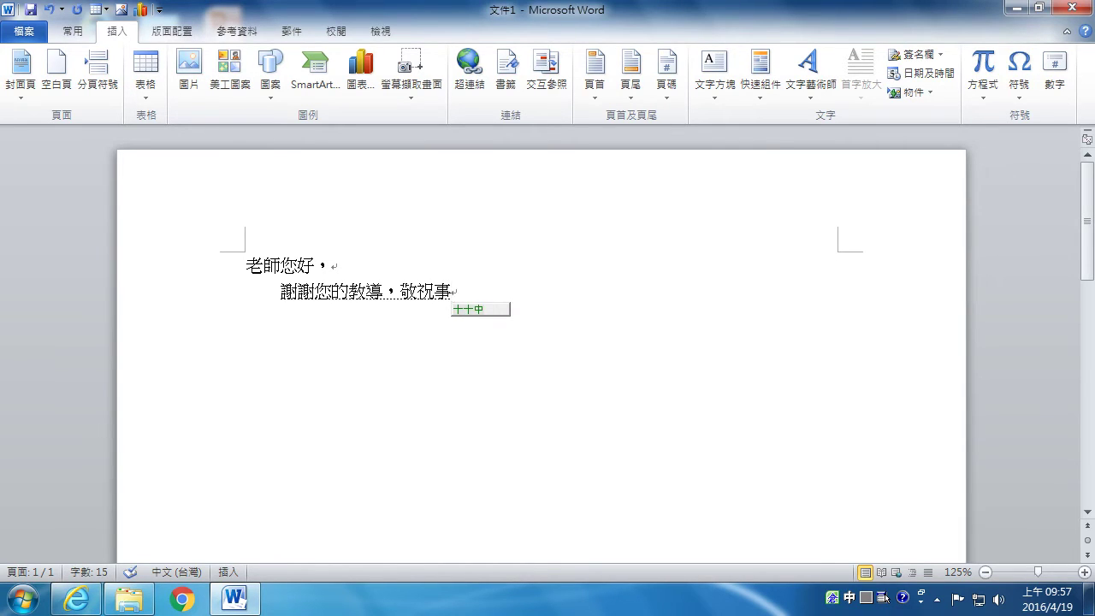
text(事順心)
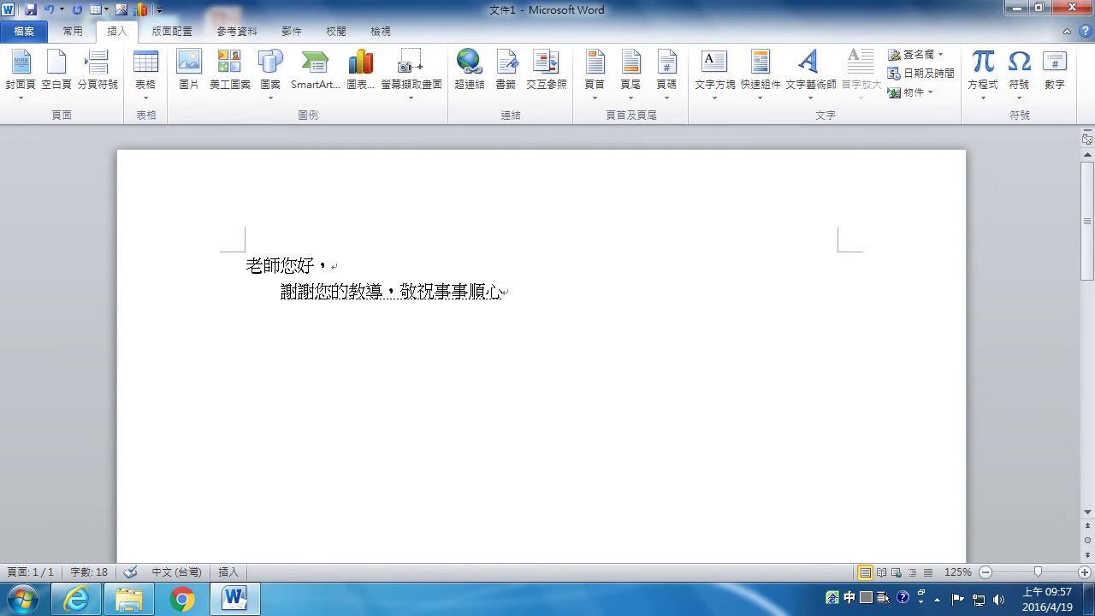
text(。)
key(Return)
key(Return)
- Type the indented student sign-off line after a blank line, then return to the body's start
text(hbnd)
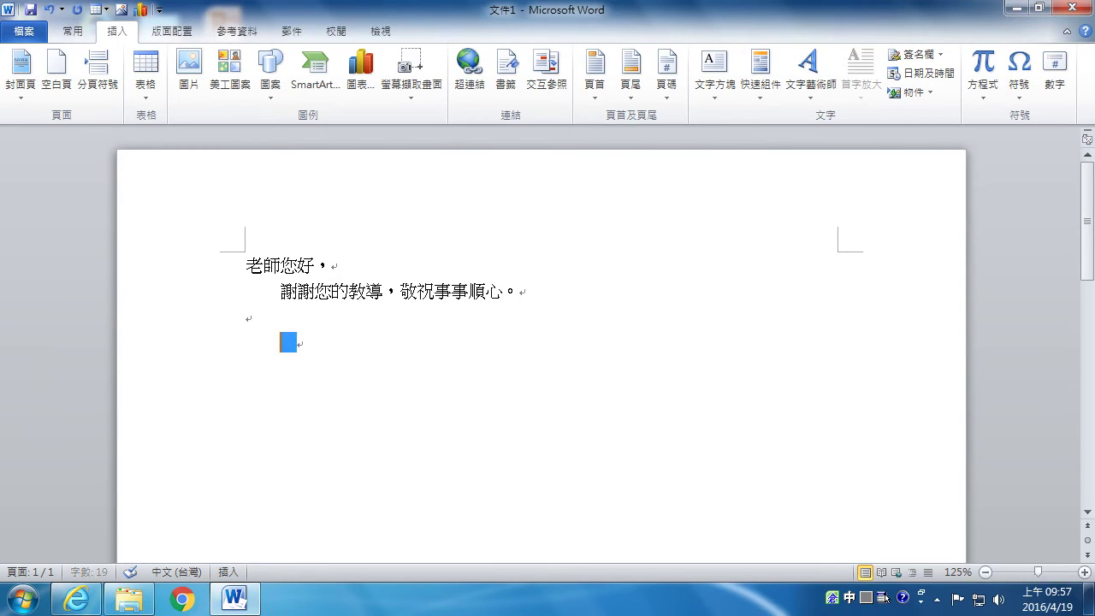
text( hqm )
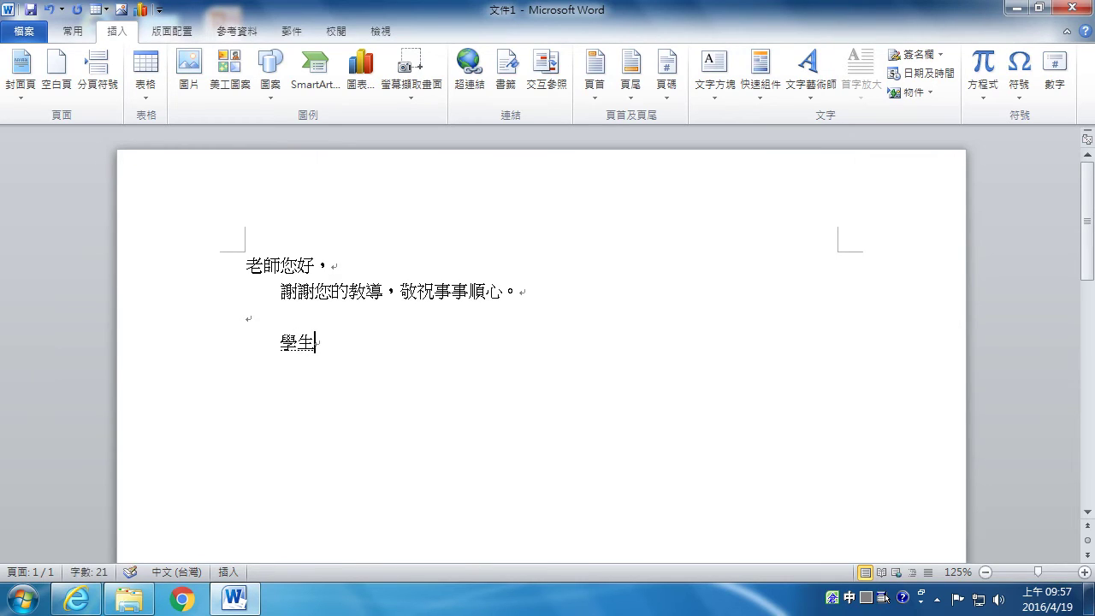
text(kg nh trok ym)
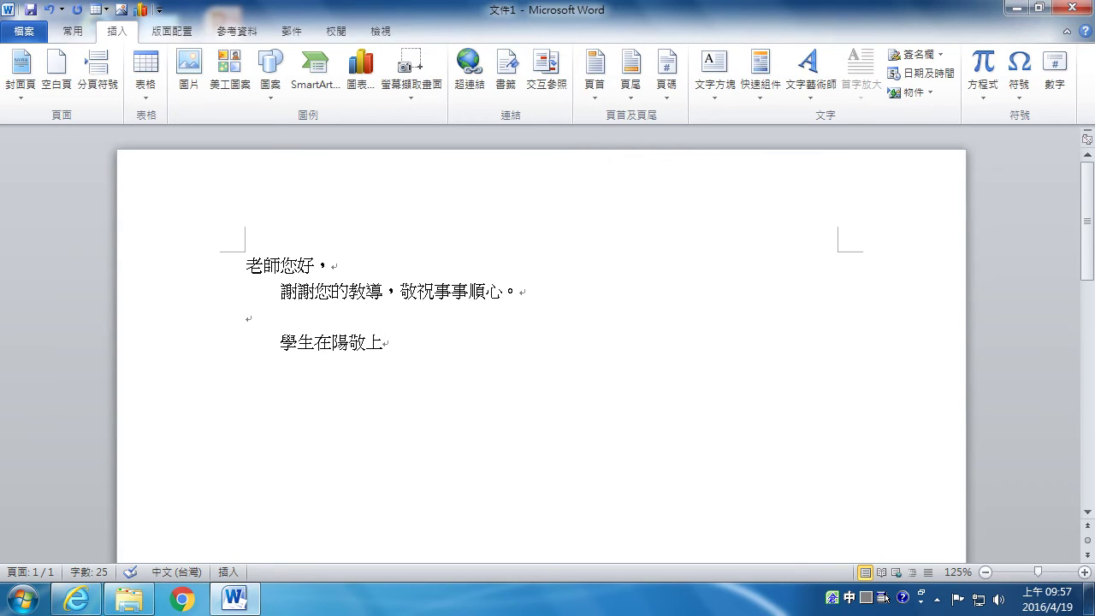
click(332, 265)
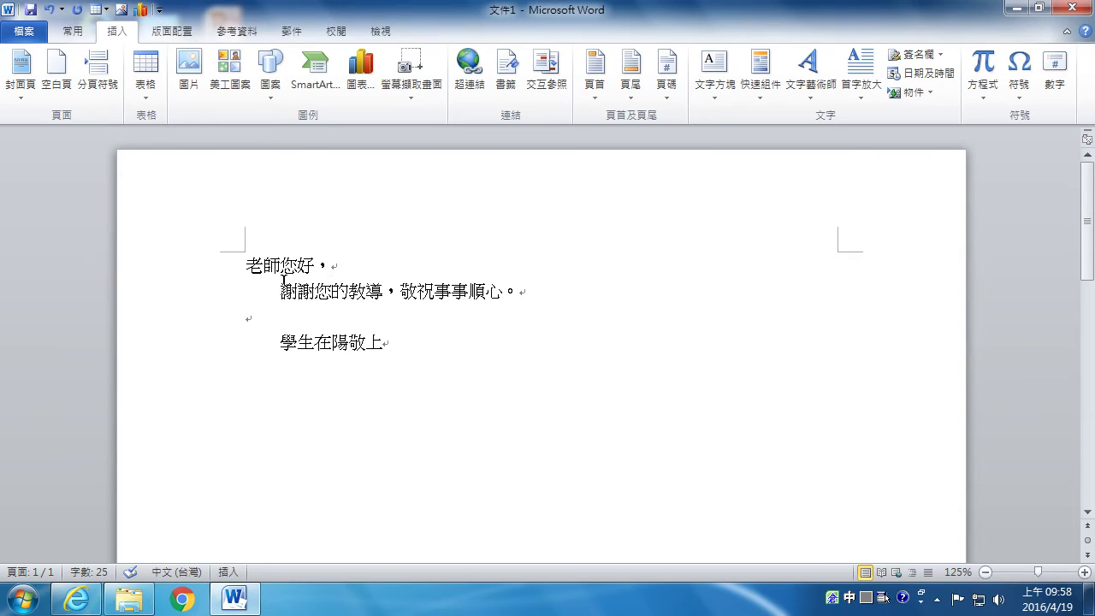
click(246, 296)
- Prefix the body with 很高興在春暖花開，氣候得宜的季節，來到公訓中心上課。
text(ho)
key(Escape)
text(ho很高興)
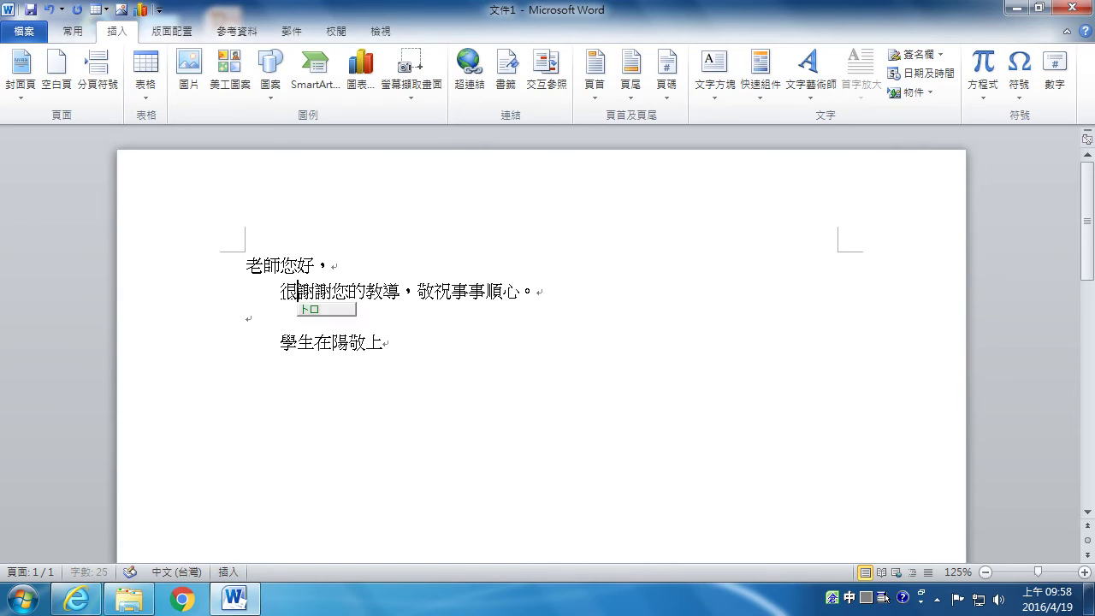
text(在春)
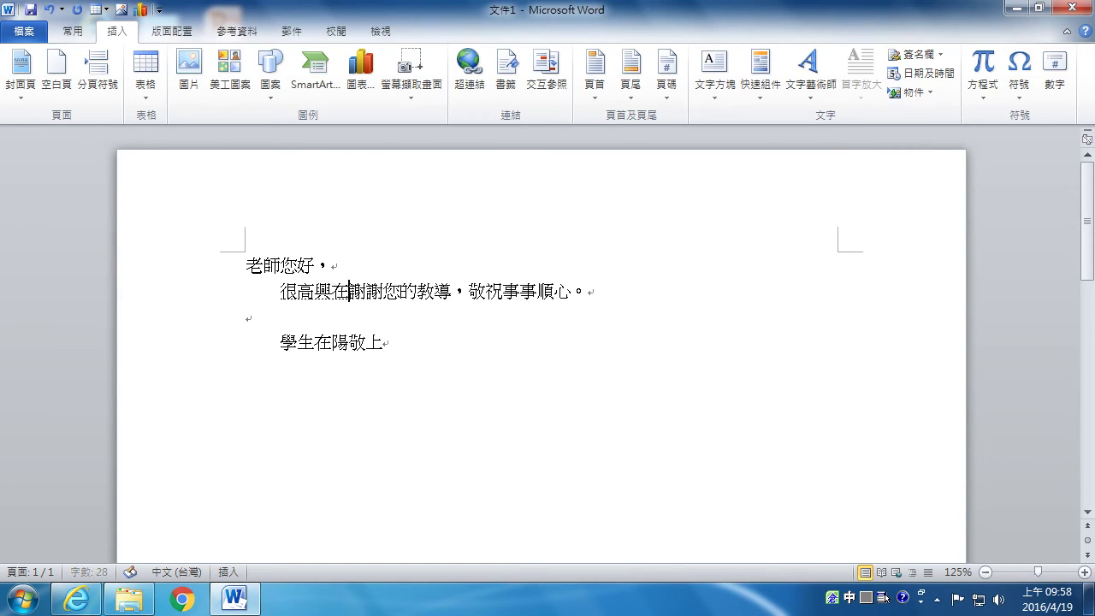
text(暖花)
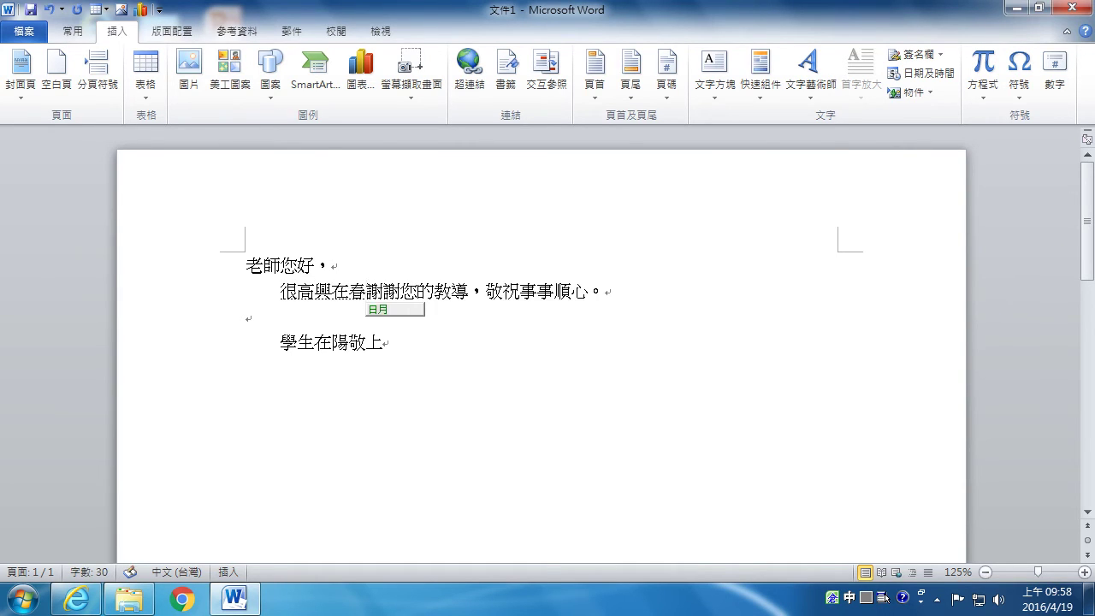
text(開，)
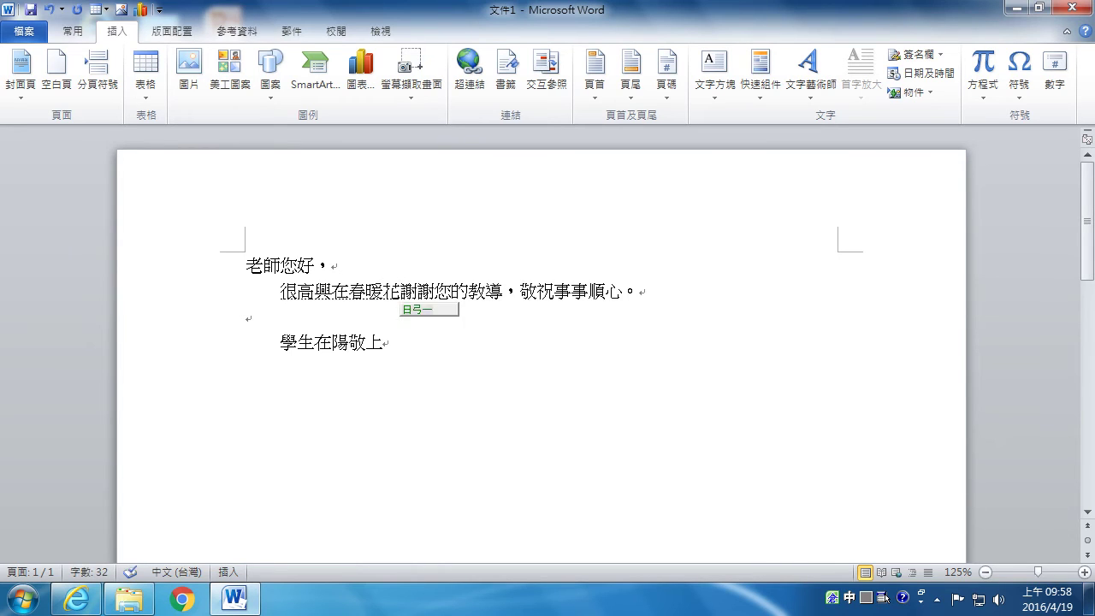
text(氣)
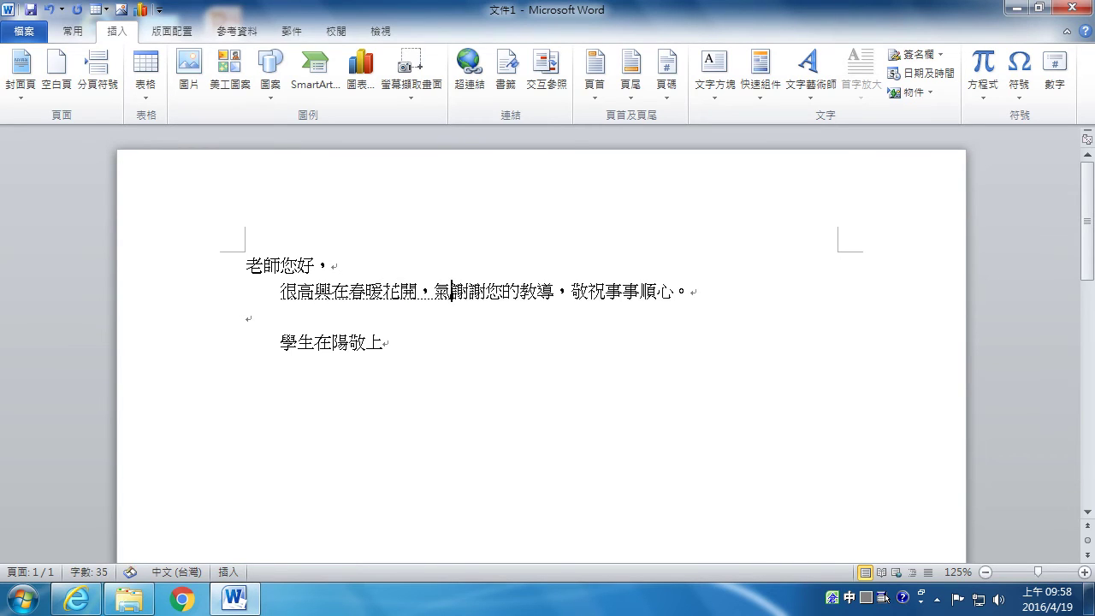
text(候得)
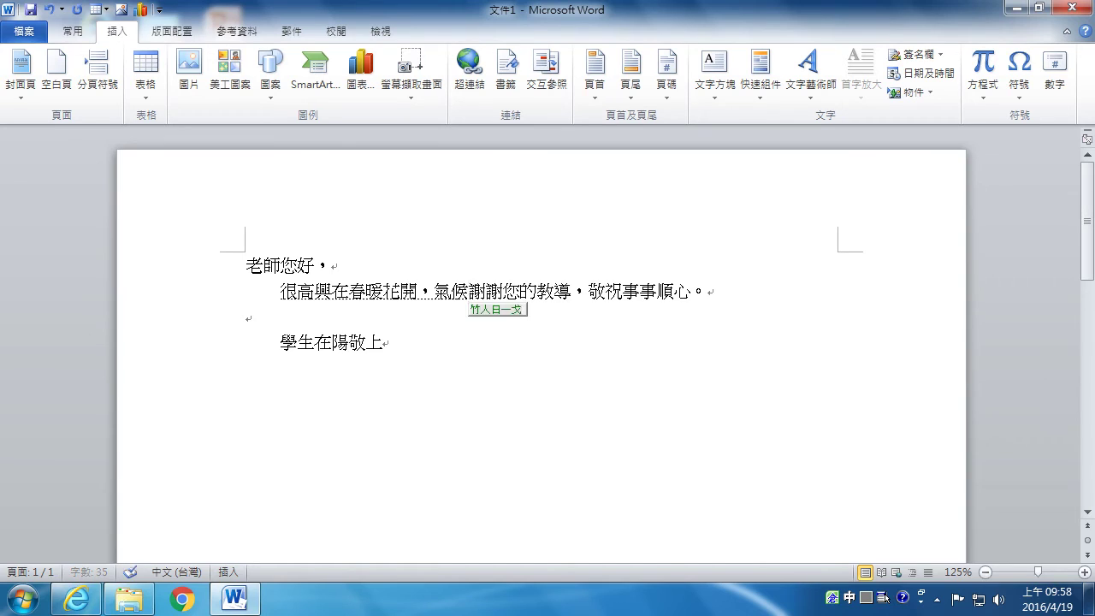
text(宜的季)
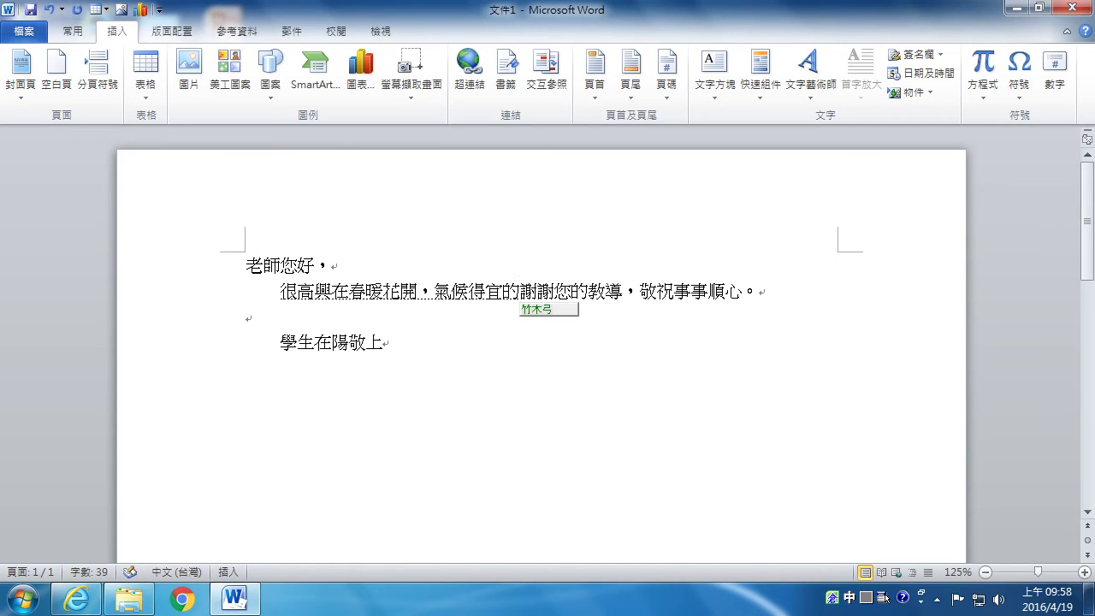
text(節，)
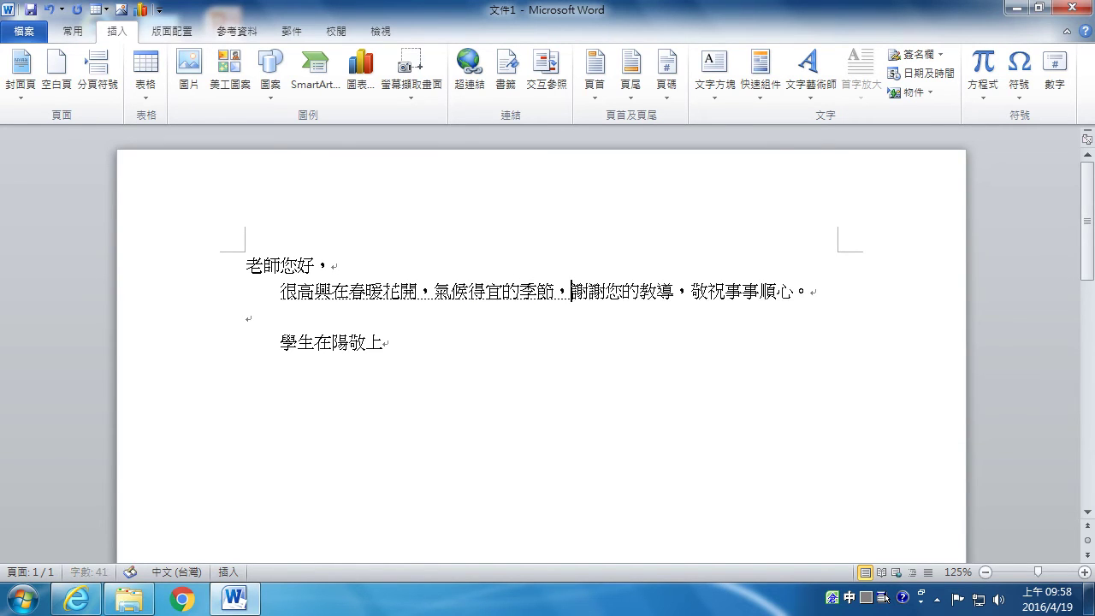
text(來)
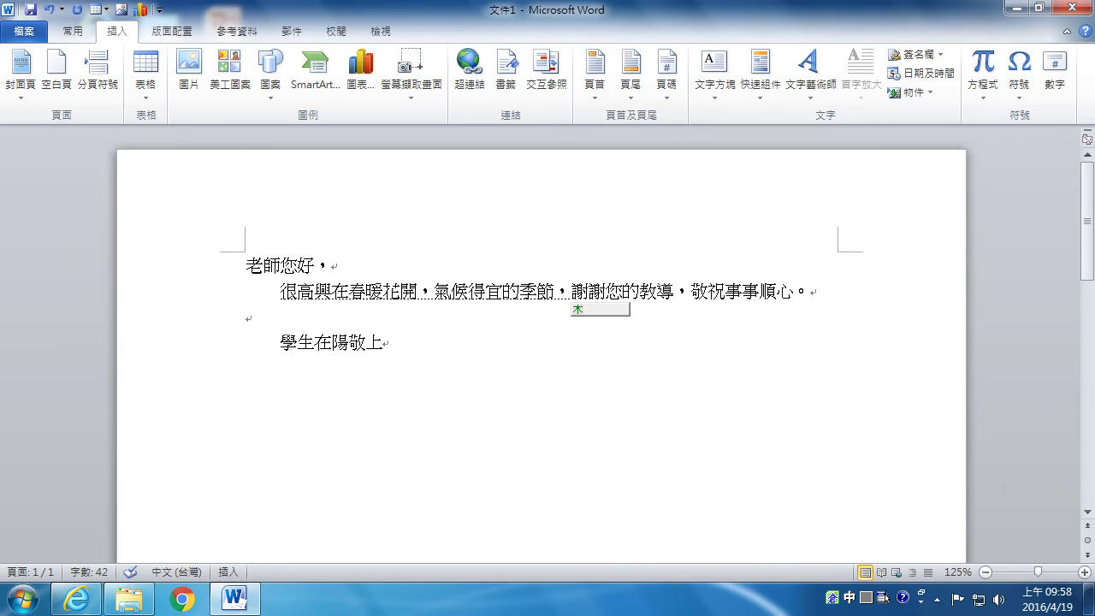
text(到公)
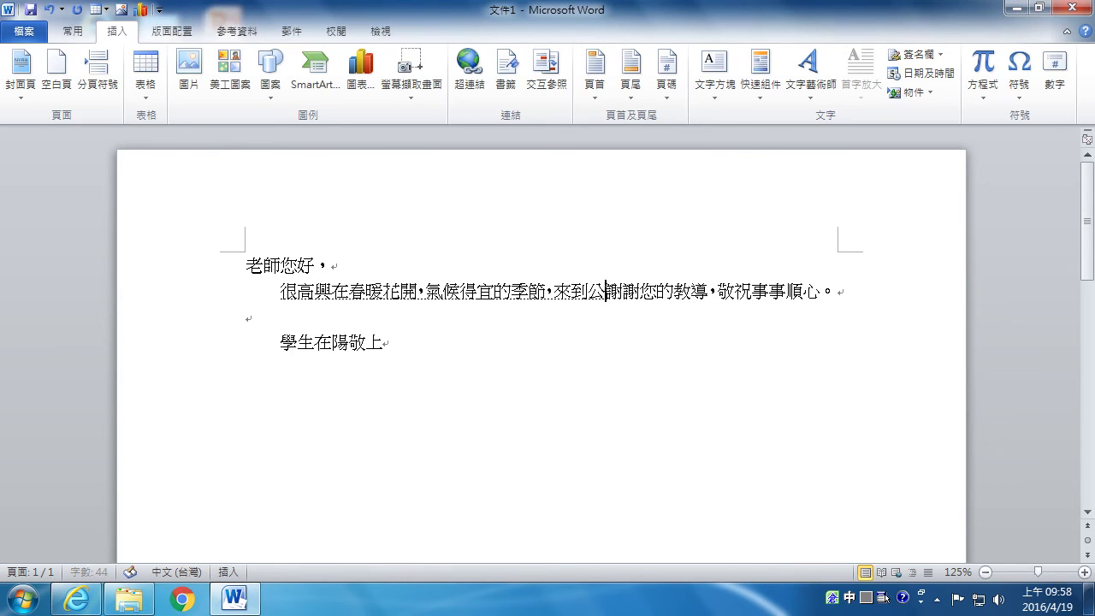
text(訓中心)
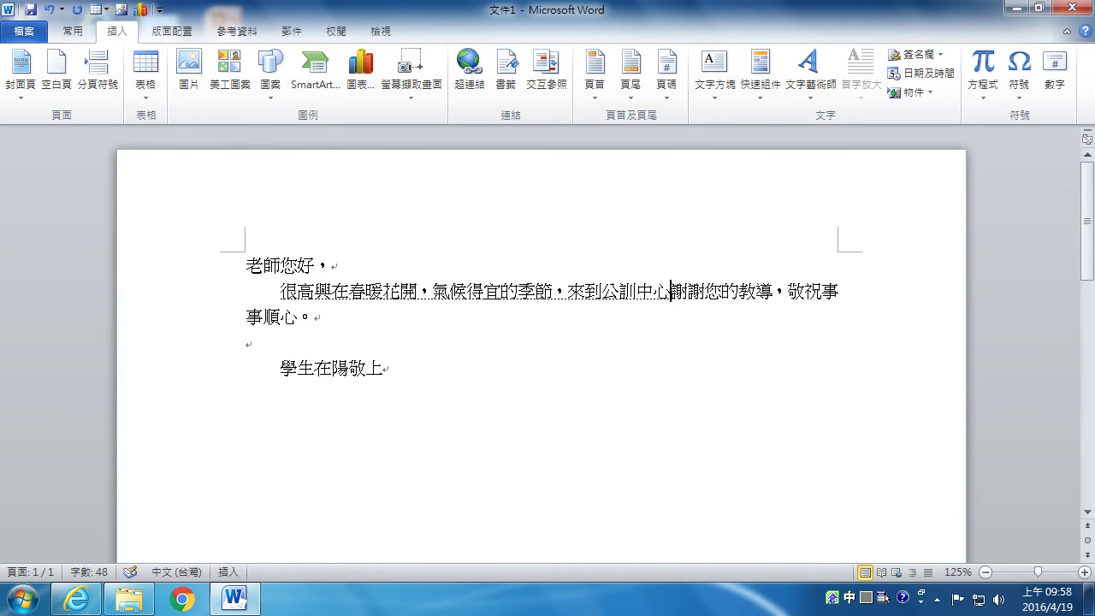
text(，)
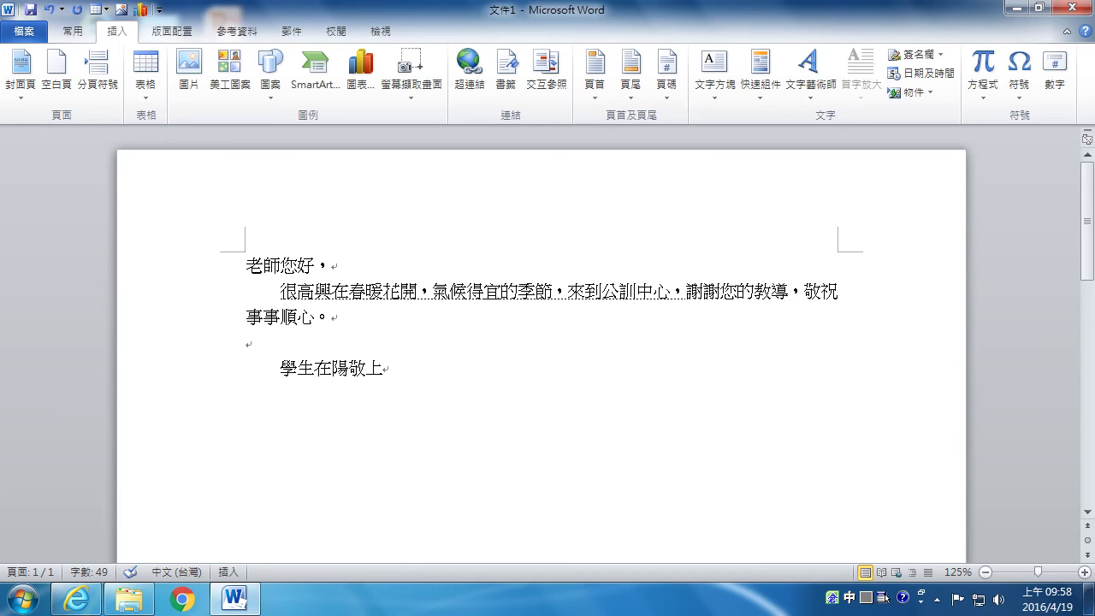
text(上)
key(BackSpace)
key(BackSpace)
text(上)
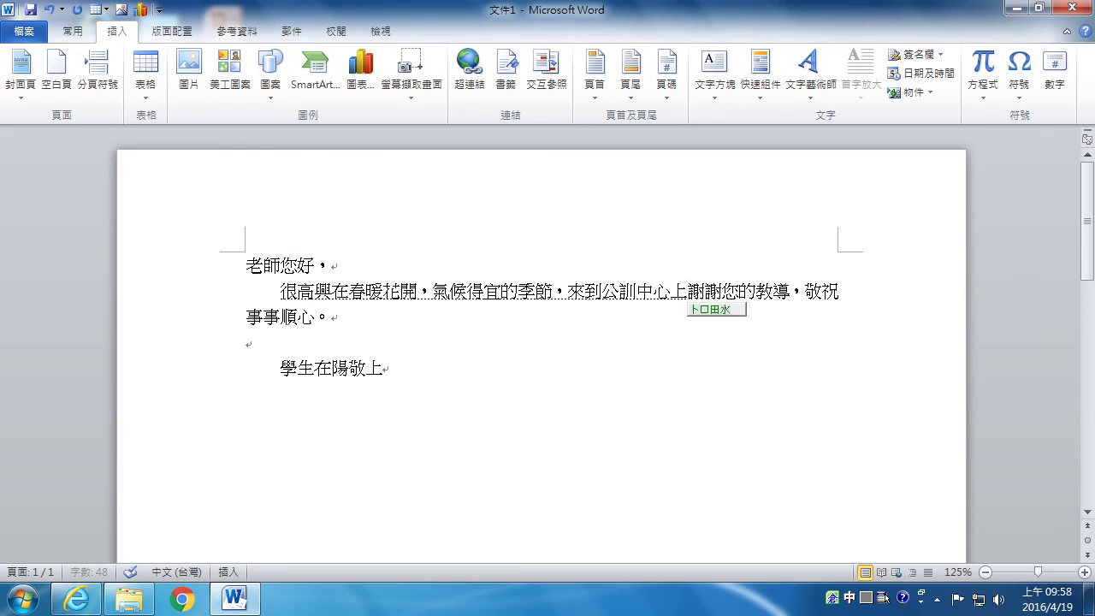
text(課。)
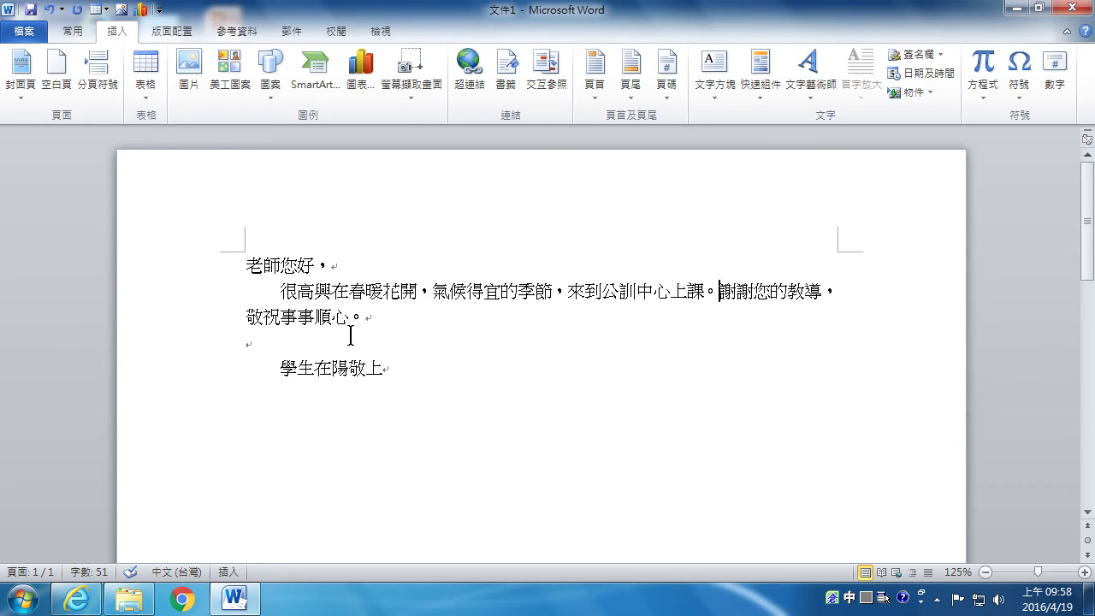
click(352, 267)
- Insert a blank line under the greeting, completing the 51-word letter
key(Return)
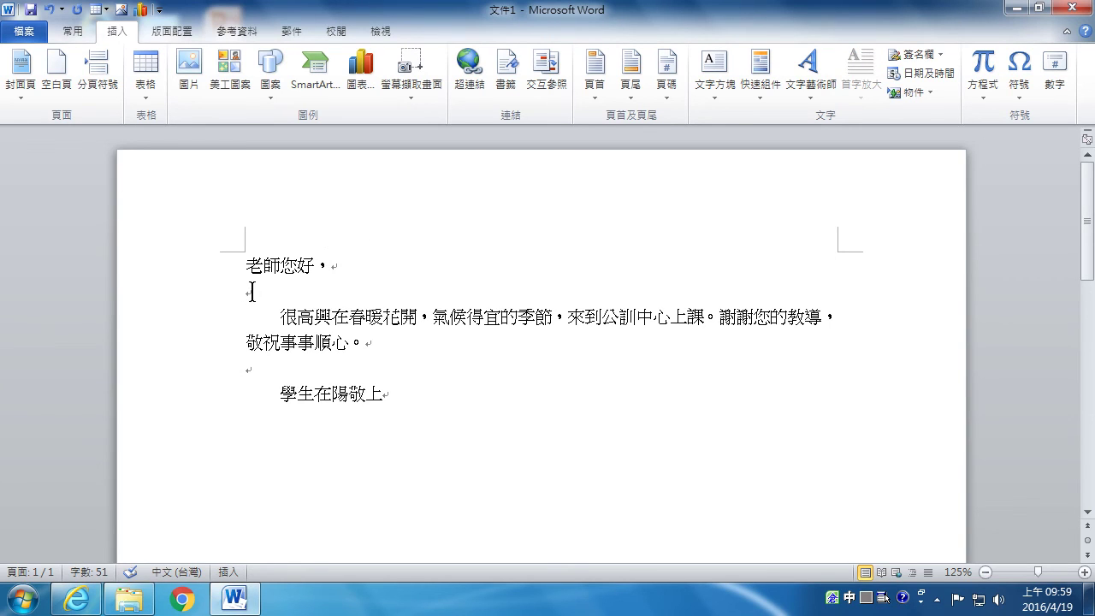
click(368, 348)
click(366, 342)
click(385, 392)
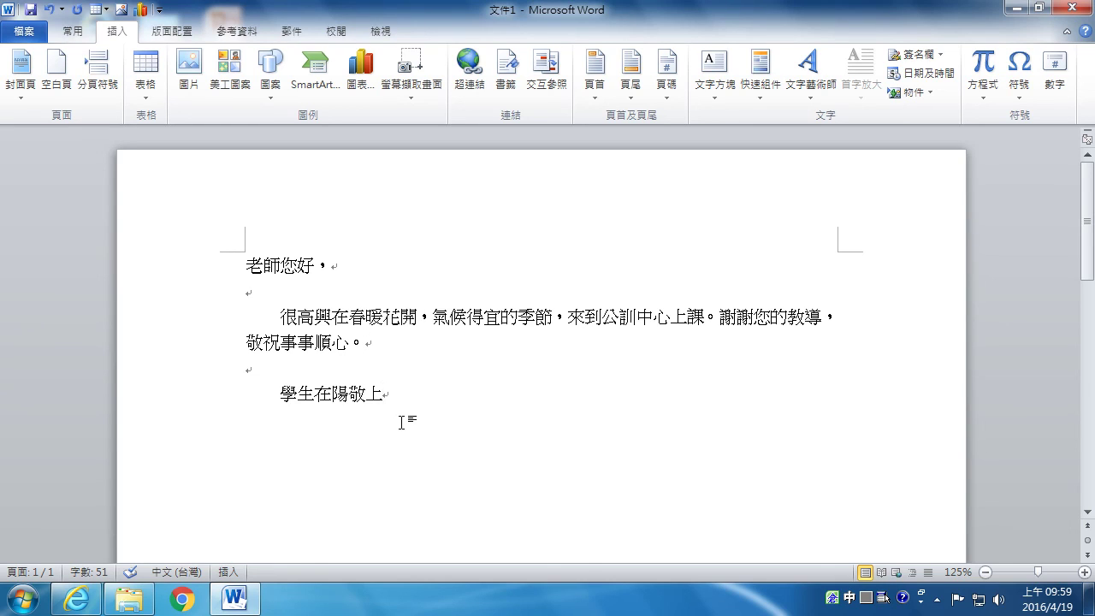